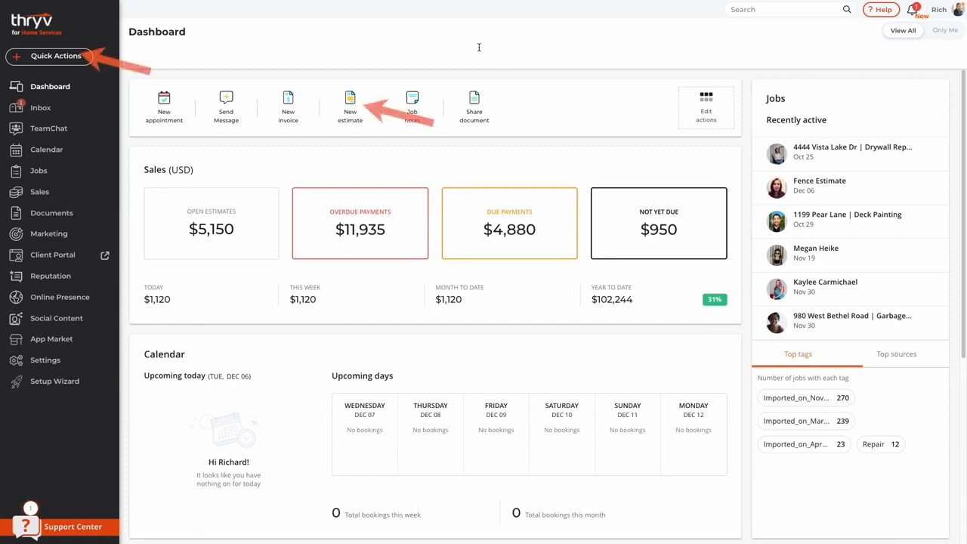
Start a new estimate for the recently active Drywall Repair job.
left_click(46, 59)
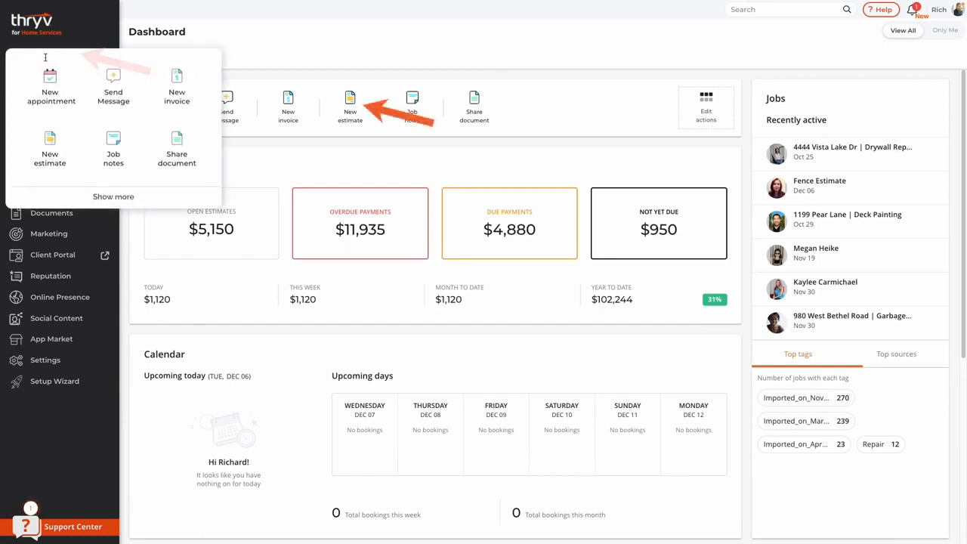
left_click(51, 141)
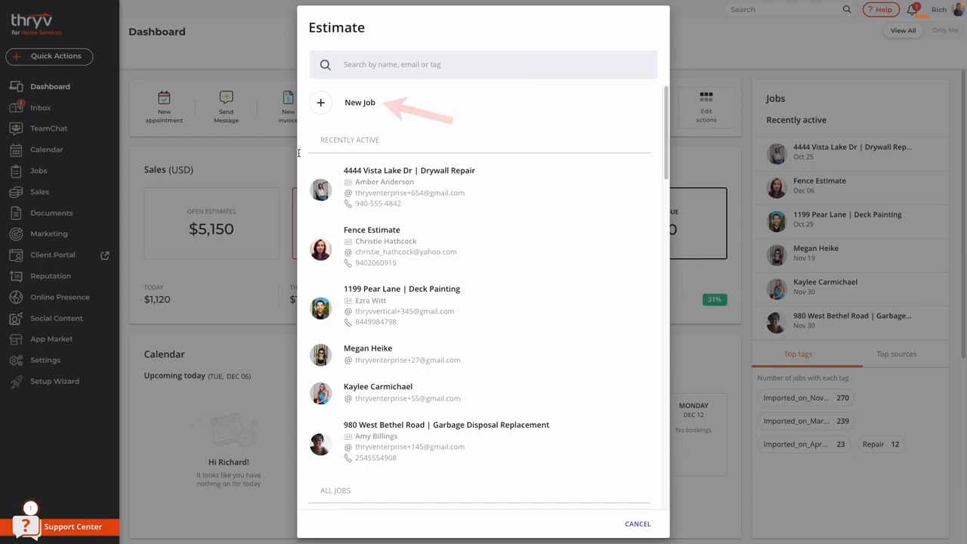
left_click(465, 200)
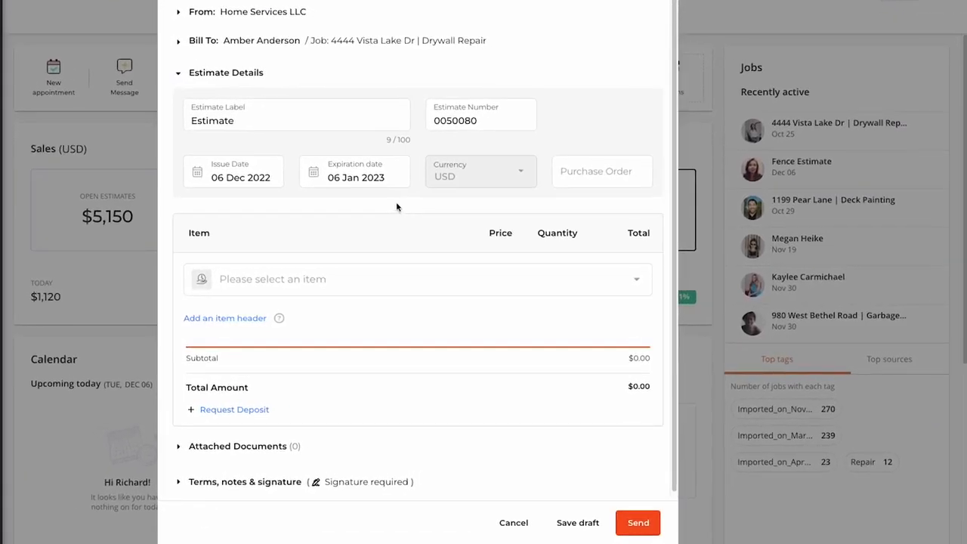
Add a custom item named Large Purchase with a price of 5000 to the estimate.
left_click(349, 284)
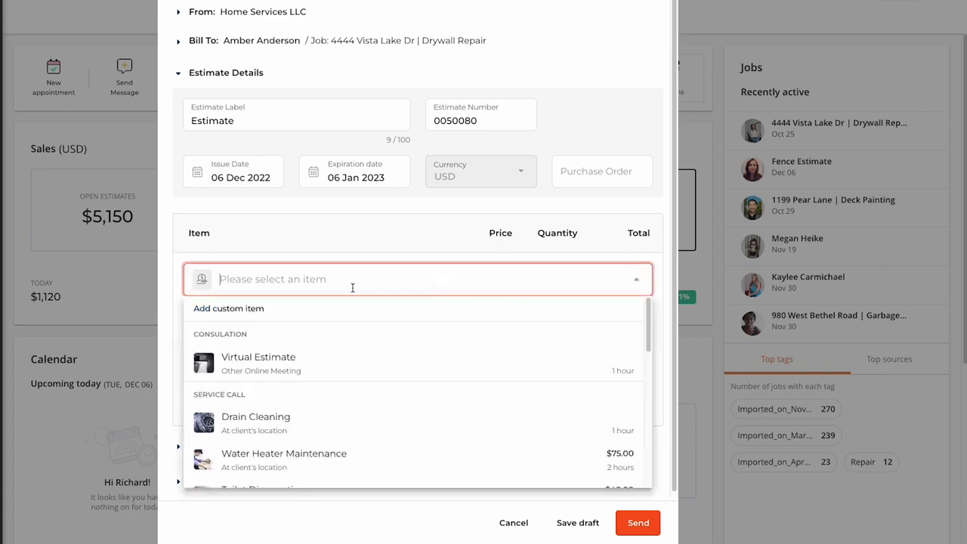
left_click(231, 313)
left_click(186, 123)
type("Large Purchase")
left_click(197, 233)
type("5000")
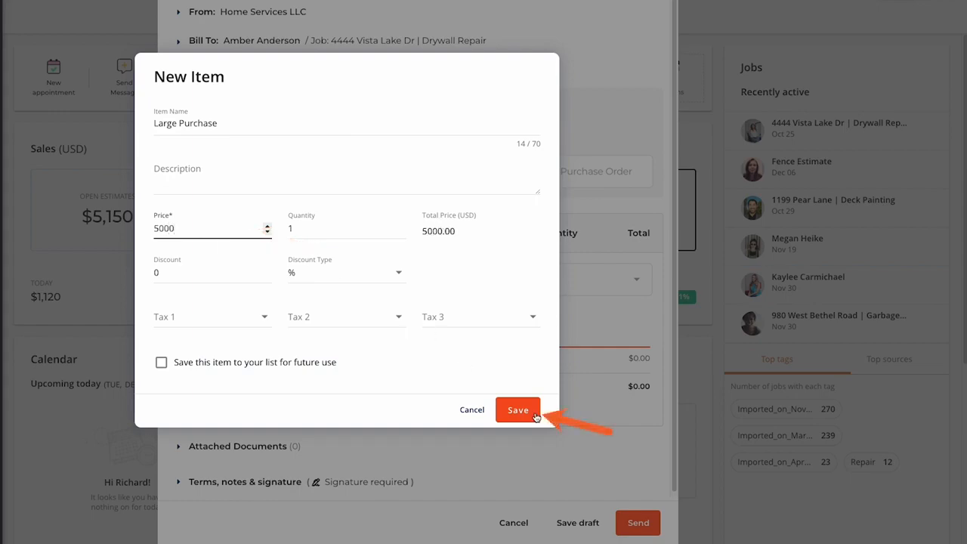
left_click(529, 412)
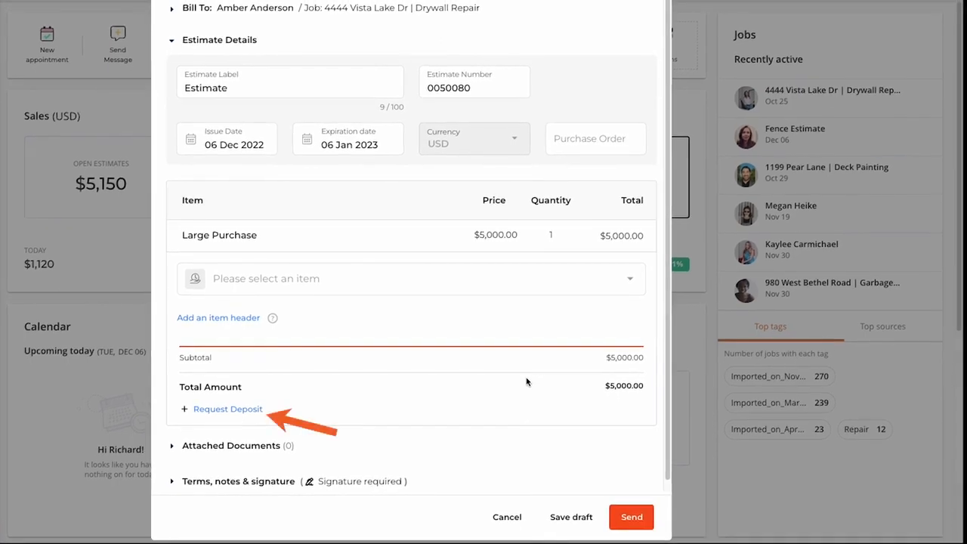
Request a 13.6% deposit with the amount rounded up, and send the estimate to the client.
left_click(202, 415)
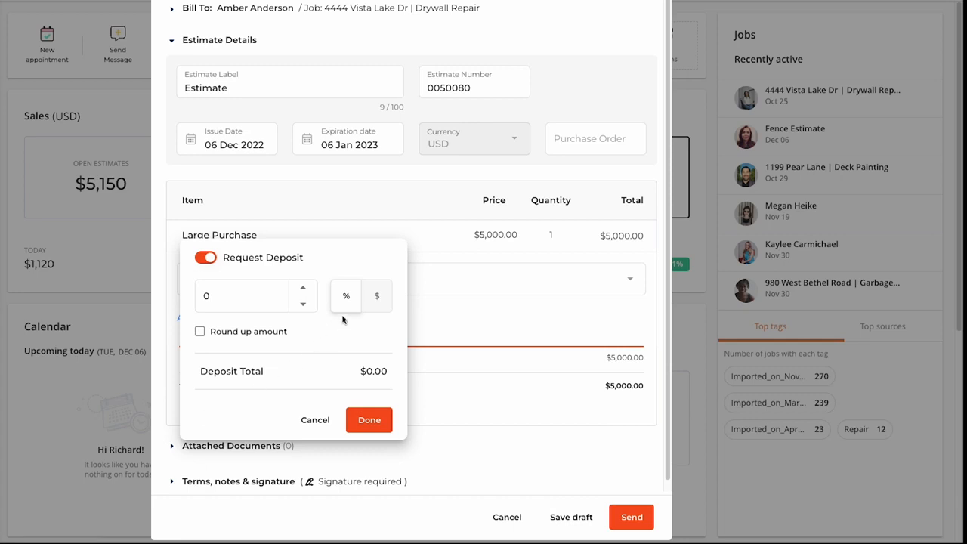
left_click(240, 302)
left_click_drag(239, 303, 195, 297)
type("13.6")
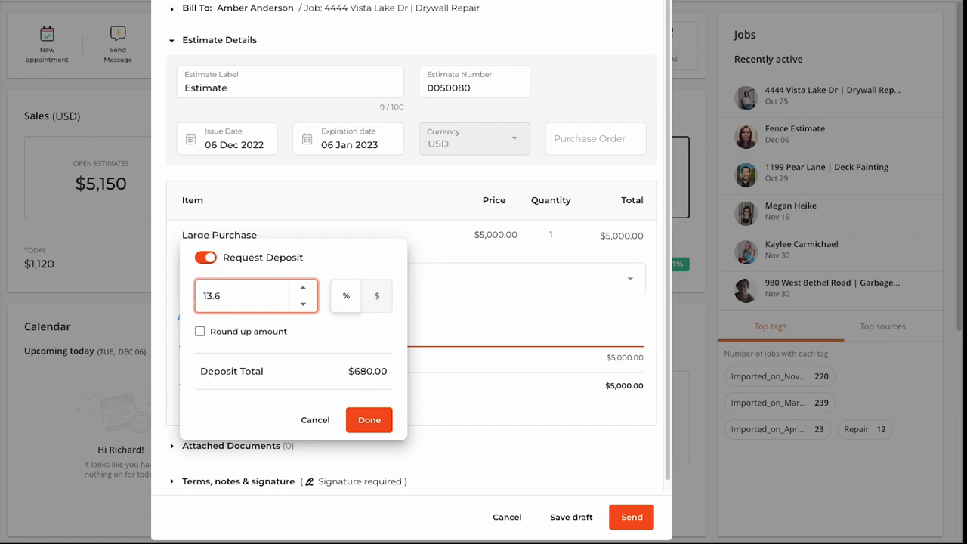
left_click(367, 352)
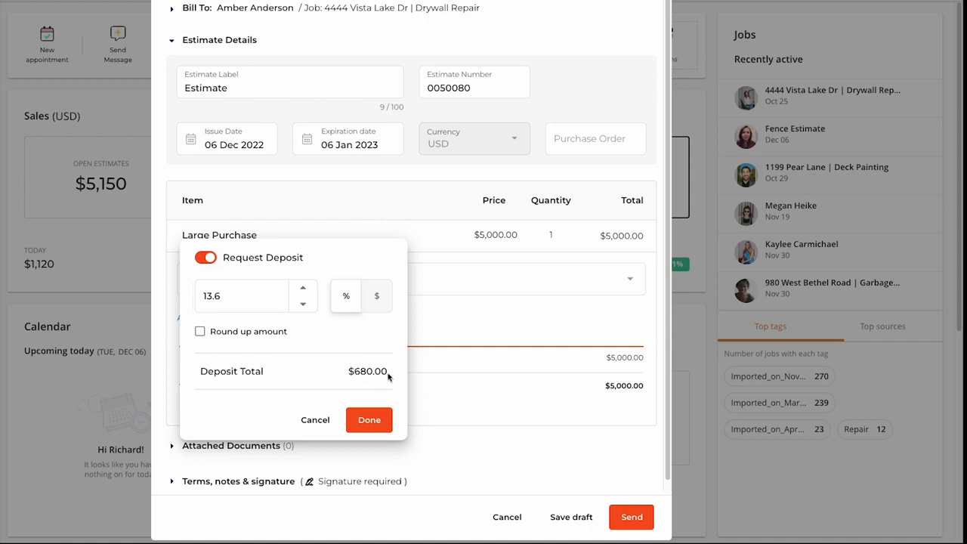
left_click(200, 333)
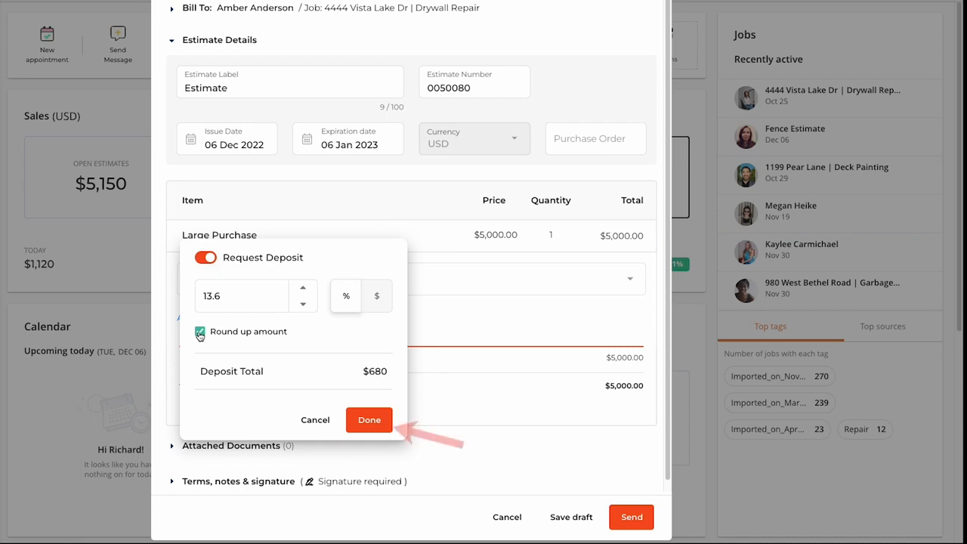
left_click(384, 420)
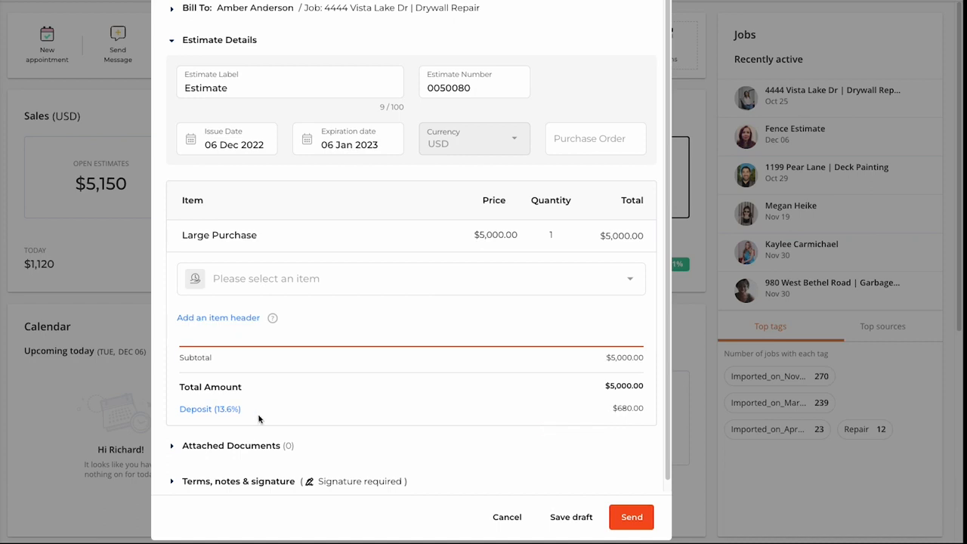
scroll(258, 418, "down", 1)
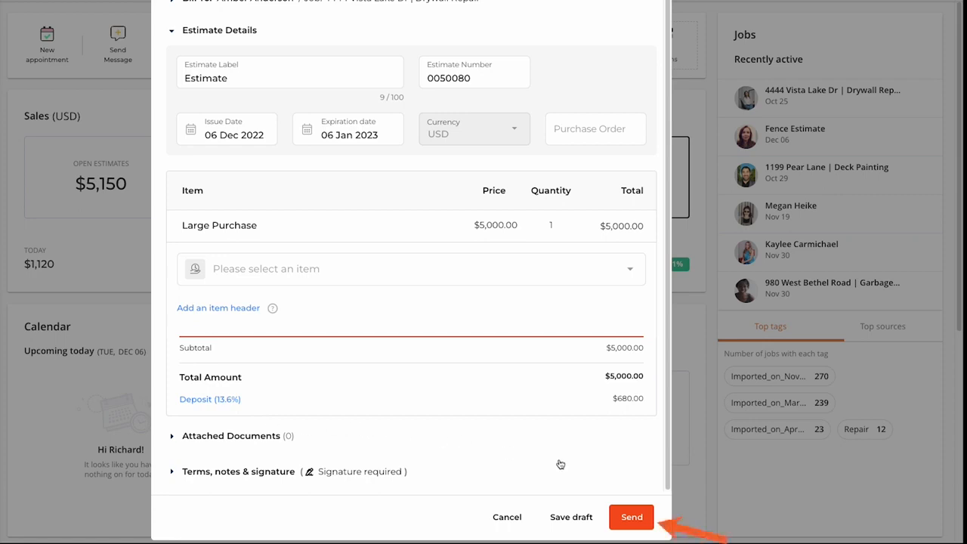
left_click(632, 517)
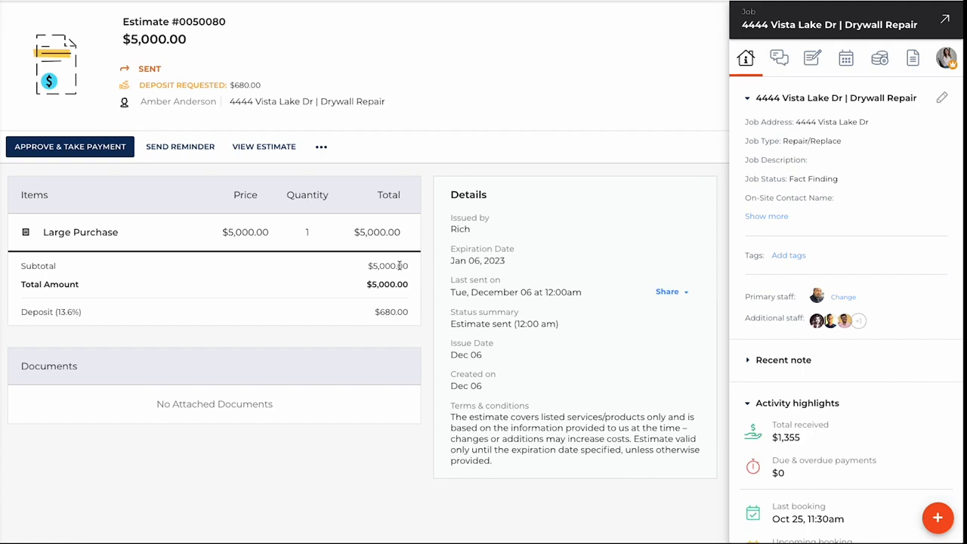
Approve the sent estimate on the client's behalf and choose to charge the deposit to a credit/debit card.
left_click(40, 155)
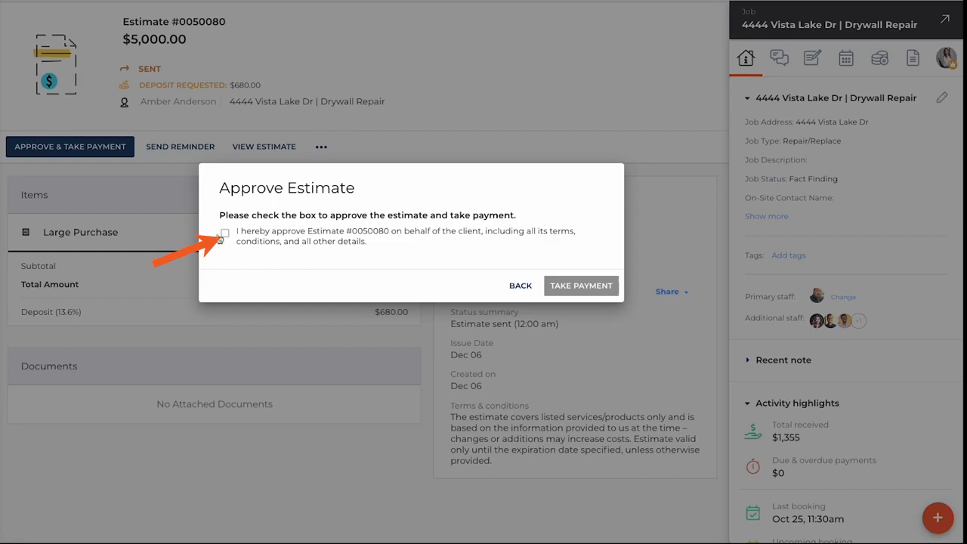
left_click(224, 234)
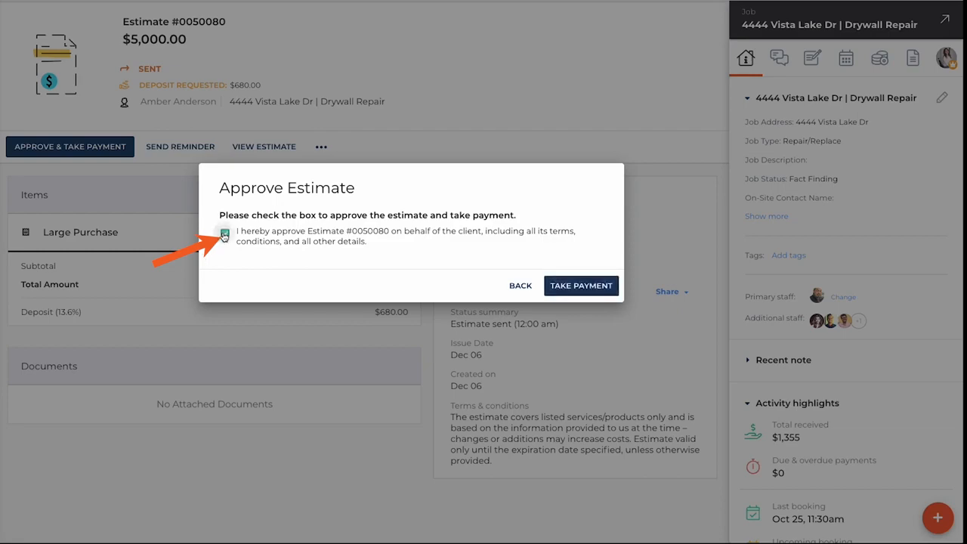
left_click(575, 291)
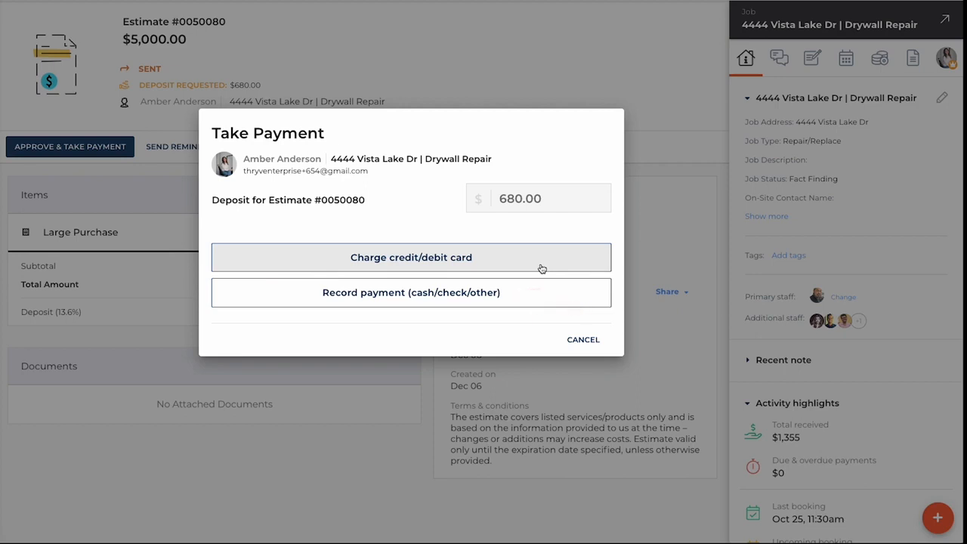
left_click(542, 268)
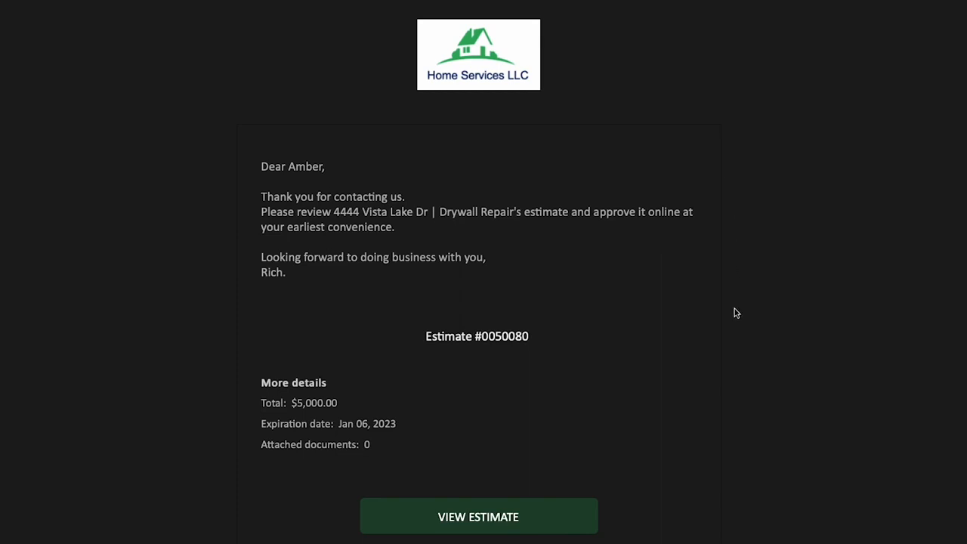
As the client, sign the approval of the emailed estimate with a freehand signature and proceed to the deposit payment.
left_click(495, 525)
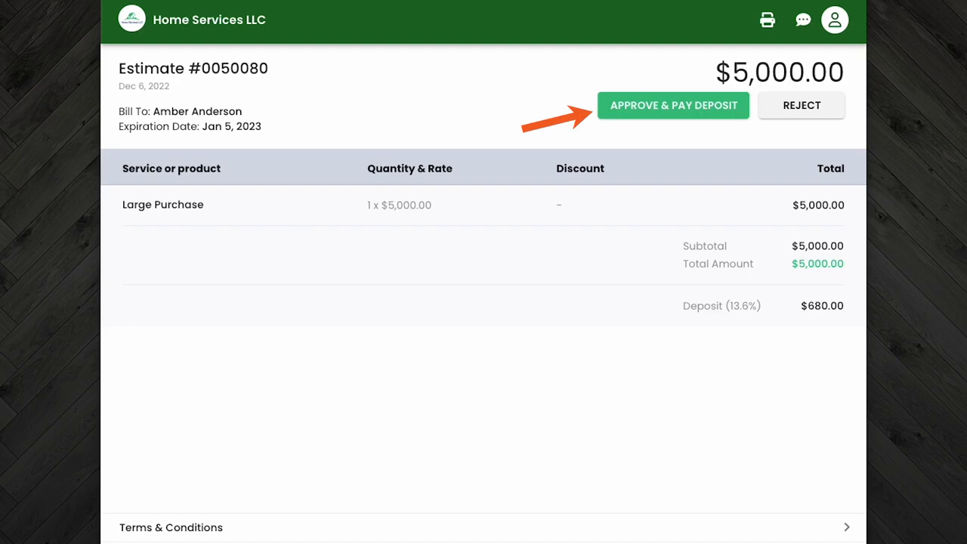
left_click(680, 105)
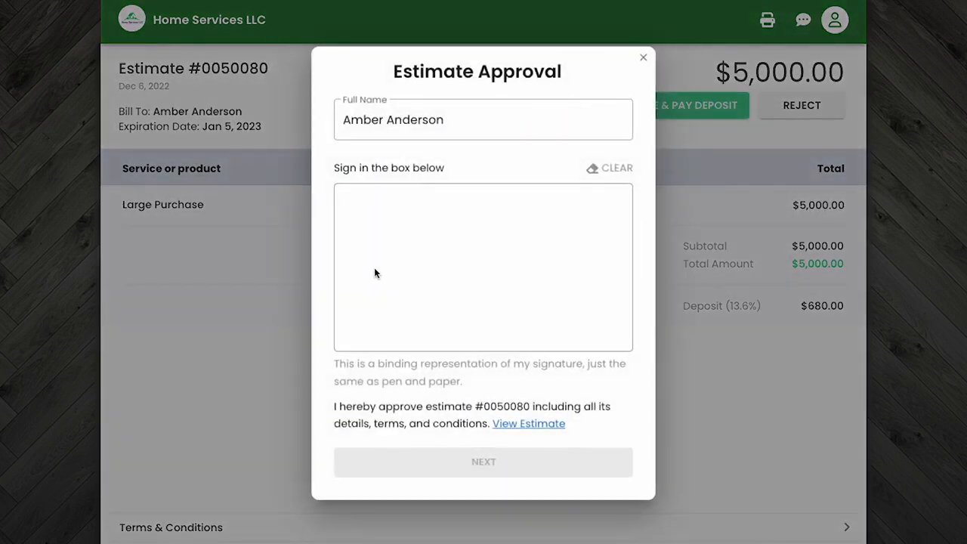
left_click(368, 286)
mouse_move(368, 289)
left_mouse_down()
mouse_move(391, 244)
mouse_move(404, 278)
left_mouse_up()
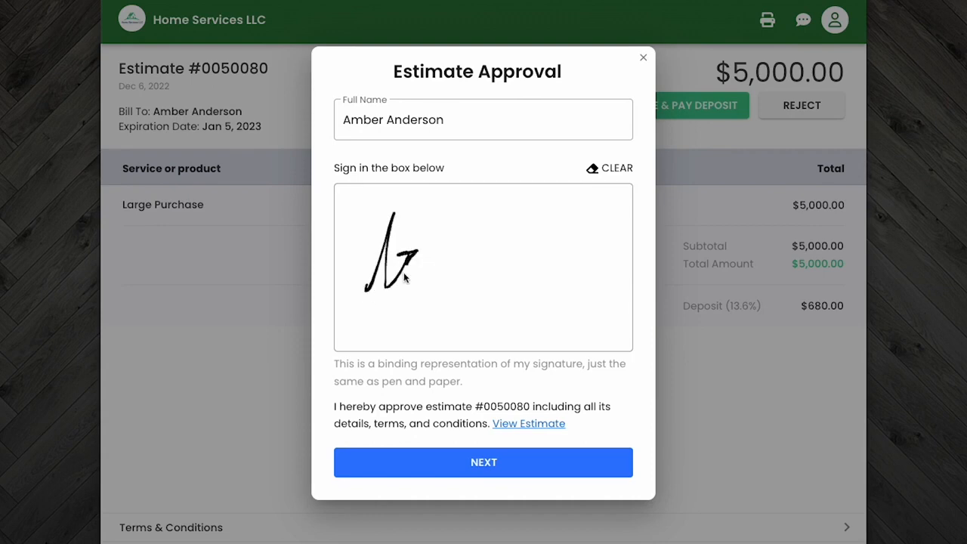
left_click_drag(479, 260, 563, 214)
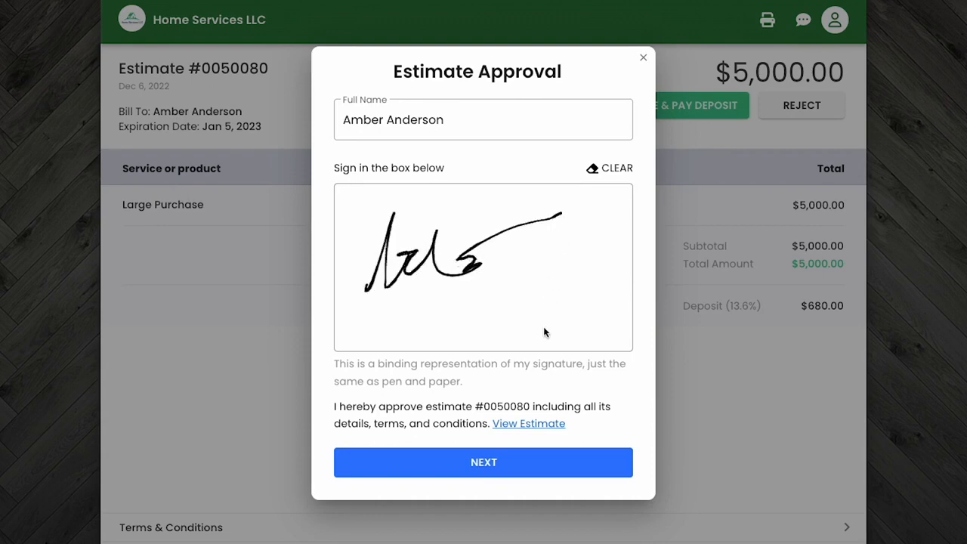
left_click(482, 464)
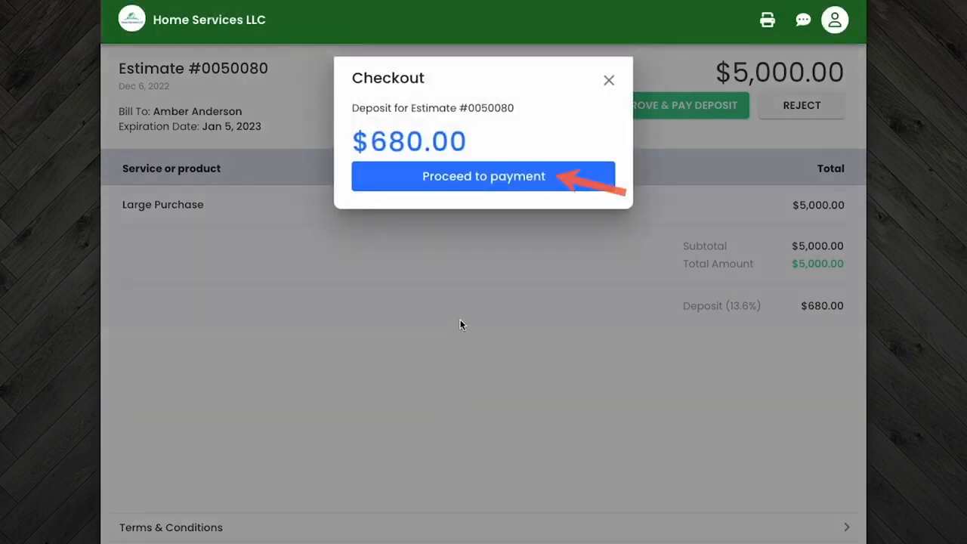
left_click(483, 180)
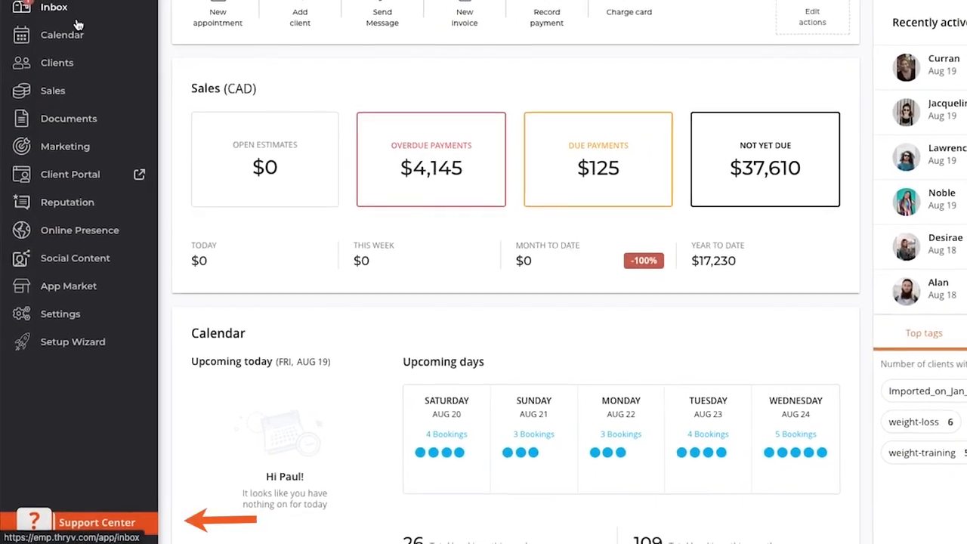
Open the Support Center's Contact Us page and view the phone, email and appointment options.
left_click(119, 528)
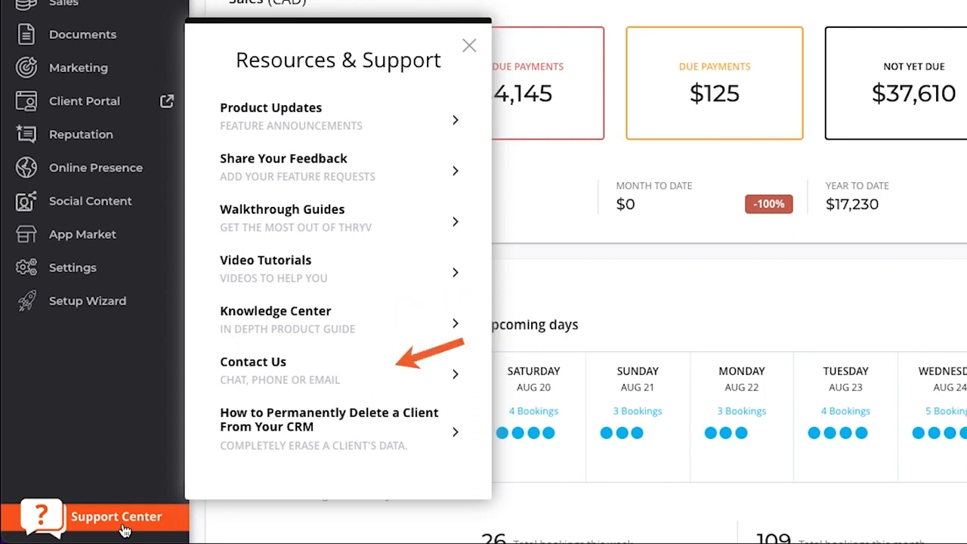
left_click(375, 373)
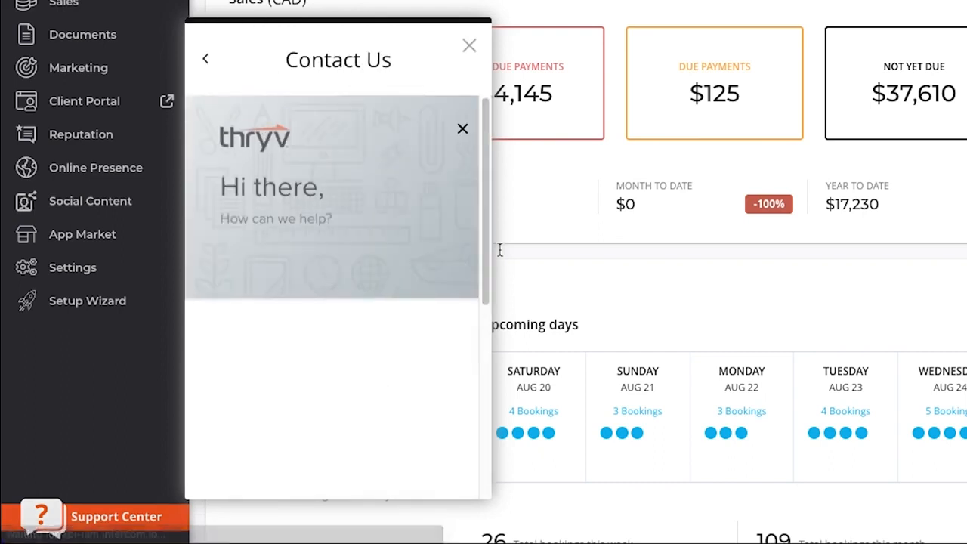
left_click_drag(485, 210, 502, 406)
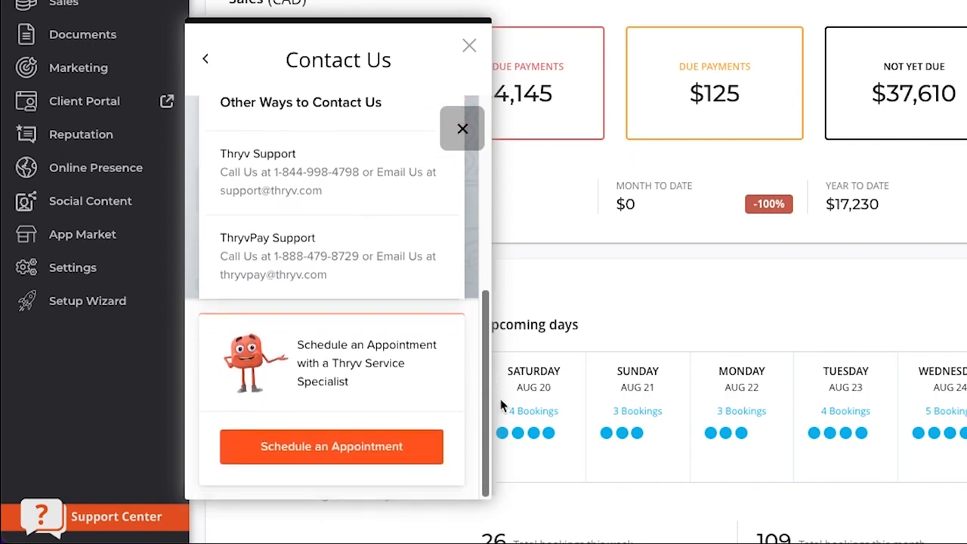